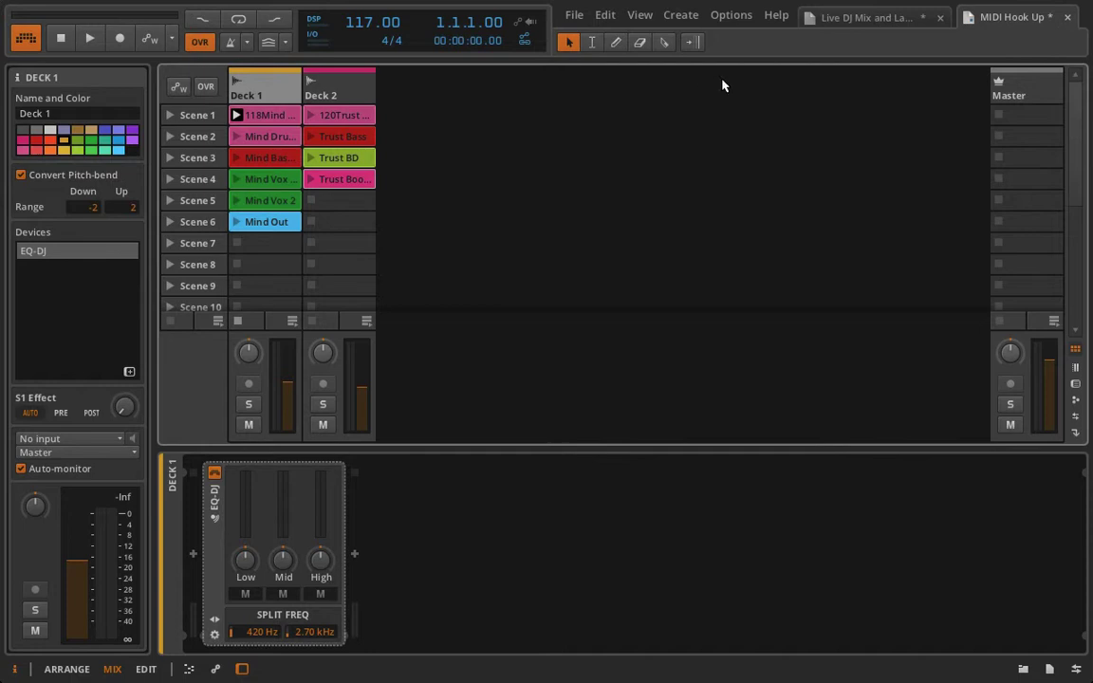
# Open Preferences to the Controllers tab and browse the manufacturer list under Add controller manually
pyautogui.click(743, 12)
pyautogui.click(739, 390)
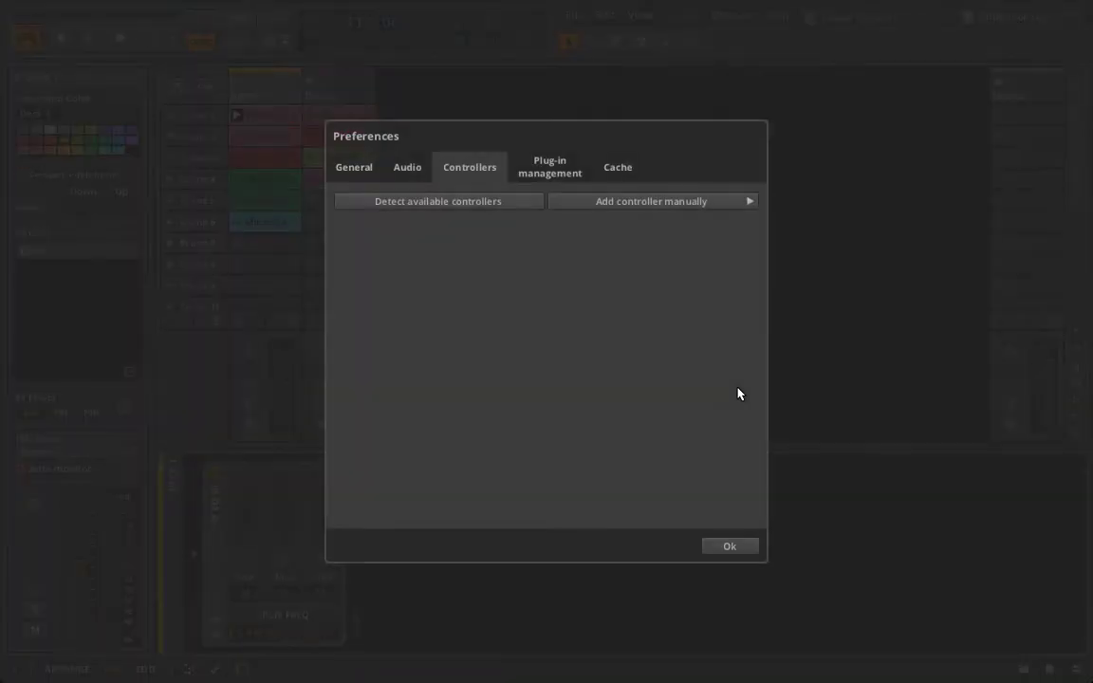
pyautogui.click(338, 164)
pyautogui.click(480, 168)
pyautogui.click(747, 203)
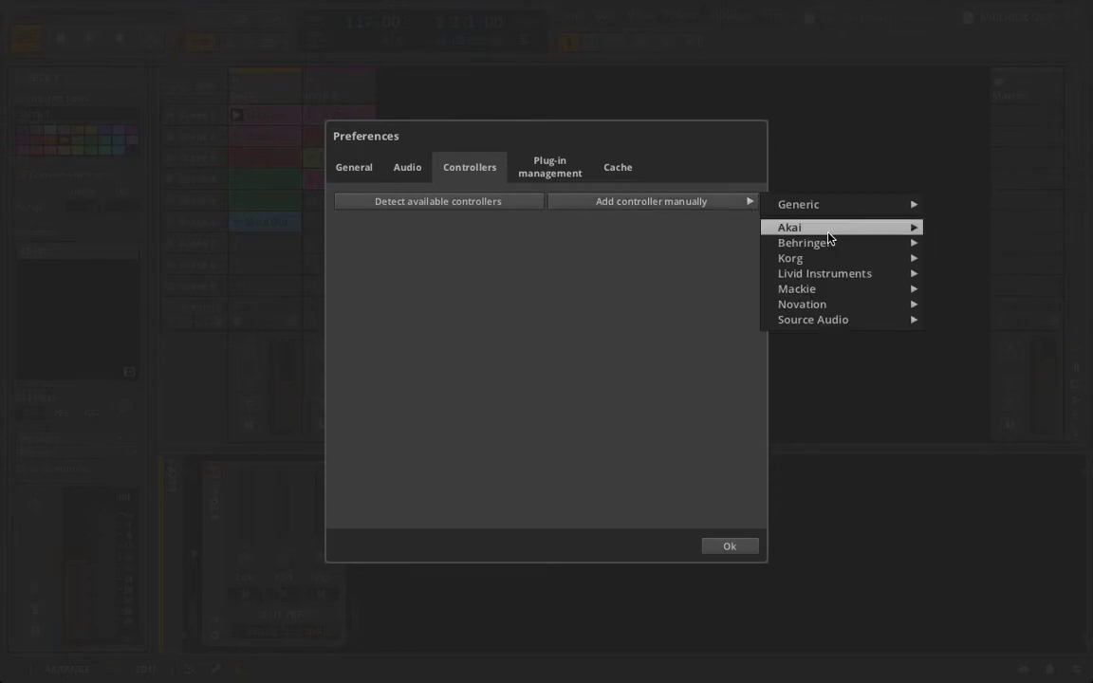
pyautogui.moveTo(829, 233)
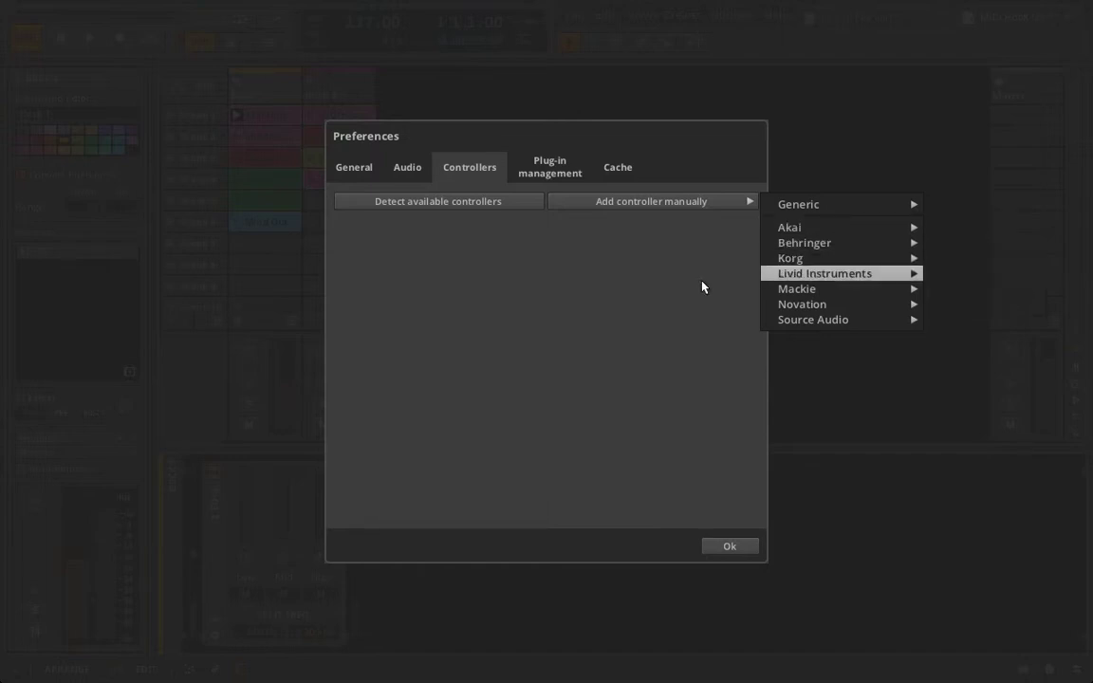
# Auto-detect the Korg nanoKONTROL, adding it with nanoKONTROL SLIDER input and CTRL output ports
pyautogui.click(454, 230)
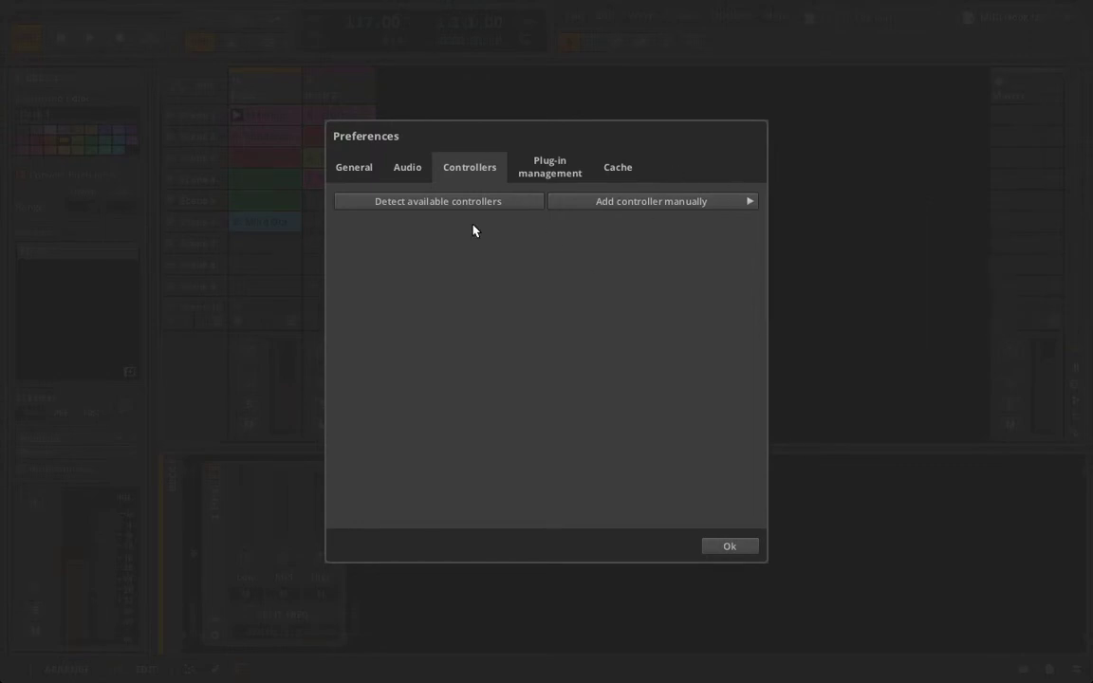
pyautogui.click(425, 202)
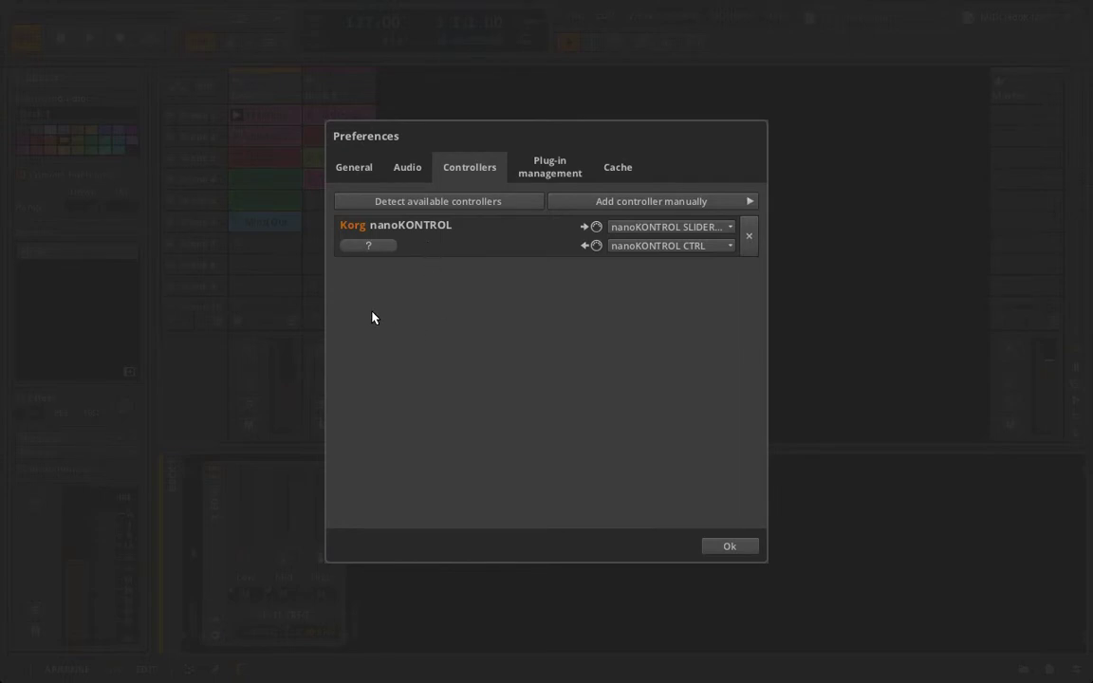
# Open the Korg nanoKONTROL control surface guide in Firefox from the controller's help button
pyautogui.click(370, 245)
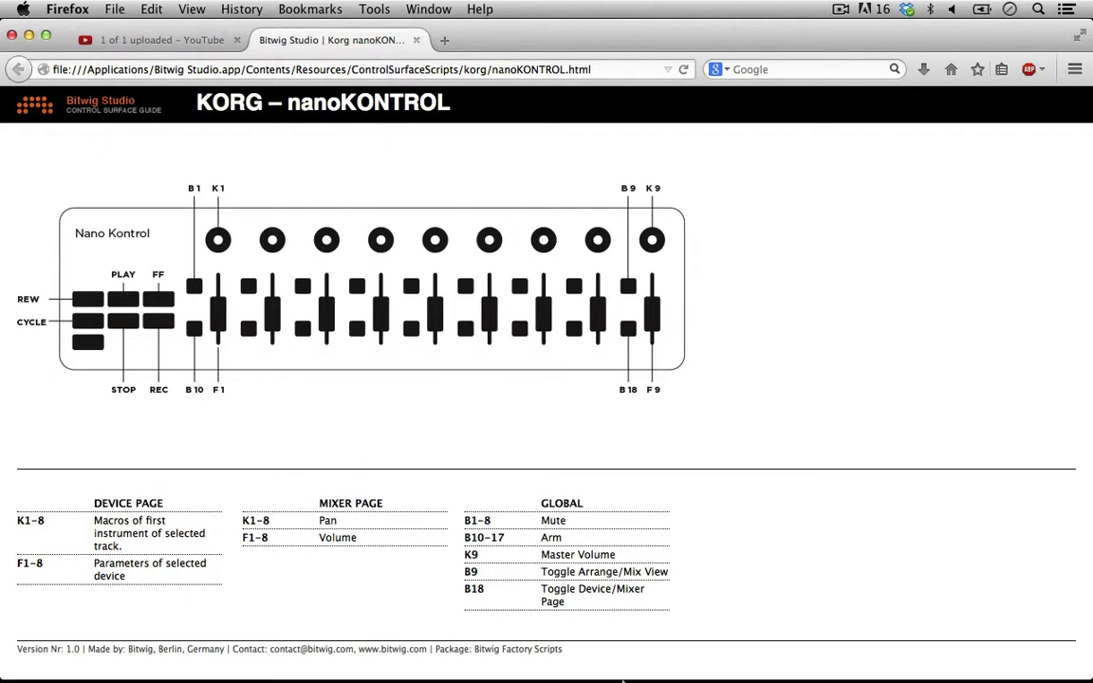
# Return to Bitwig, close Preferences, play the first Deck 1 clip, then stop playback
pyautogui.click(528, 667)
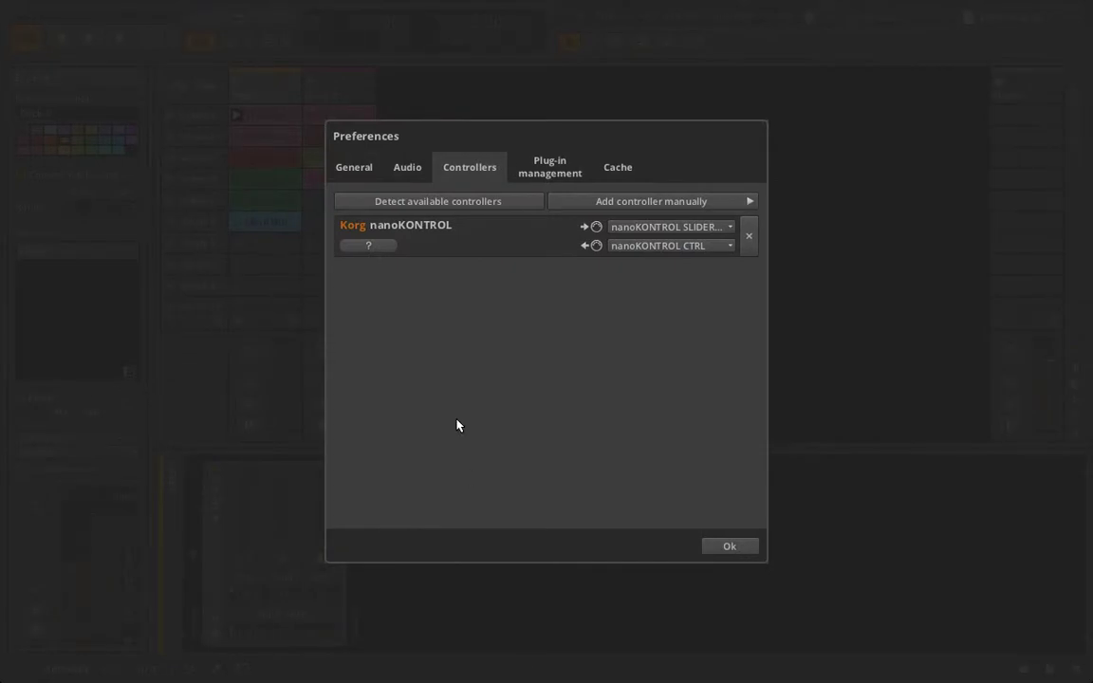
pyautogui.click(731, 546)
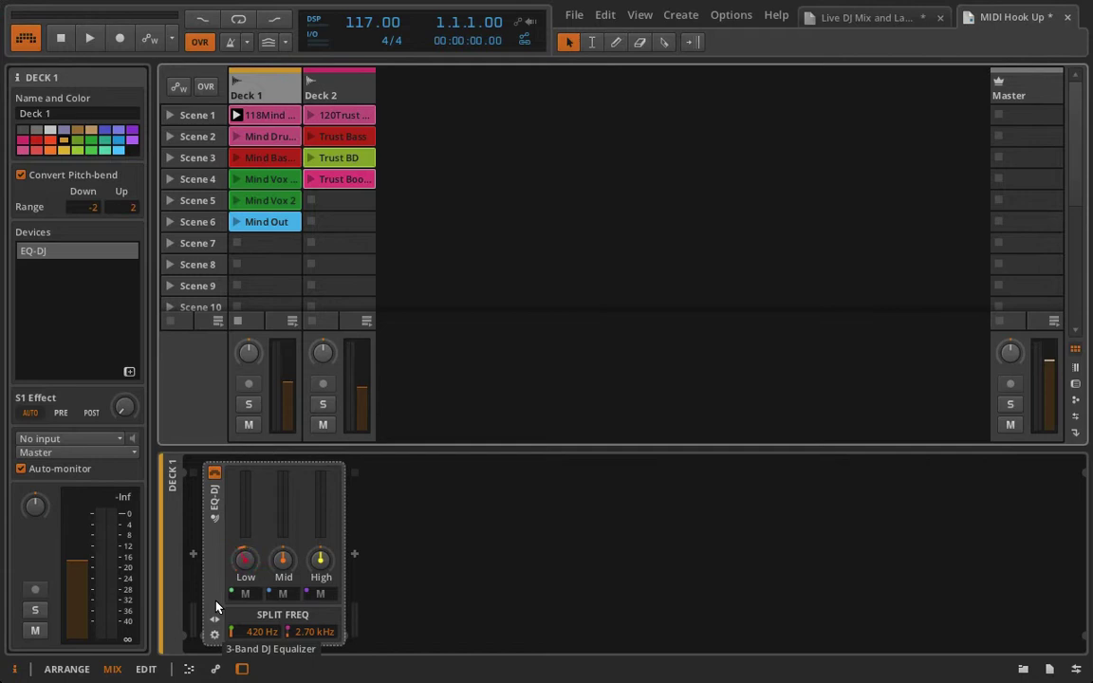
pyautogui.click(235, 118)
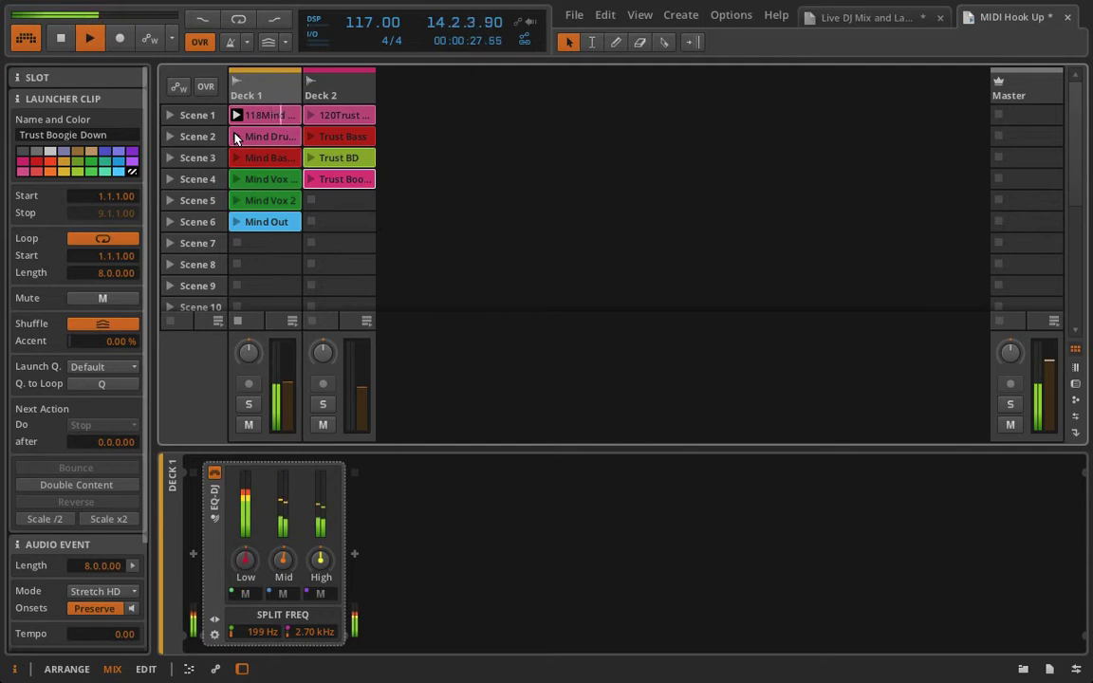
pyautogui.press('space')
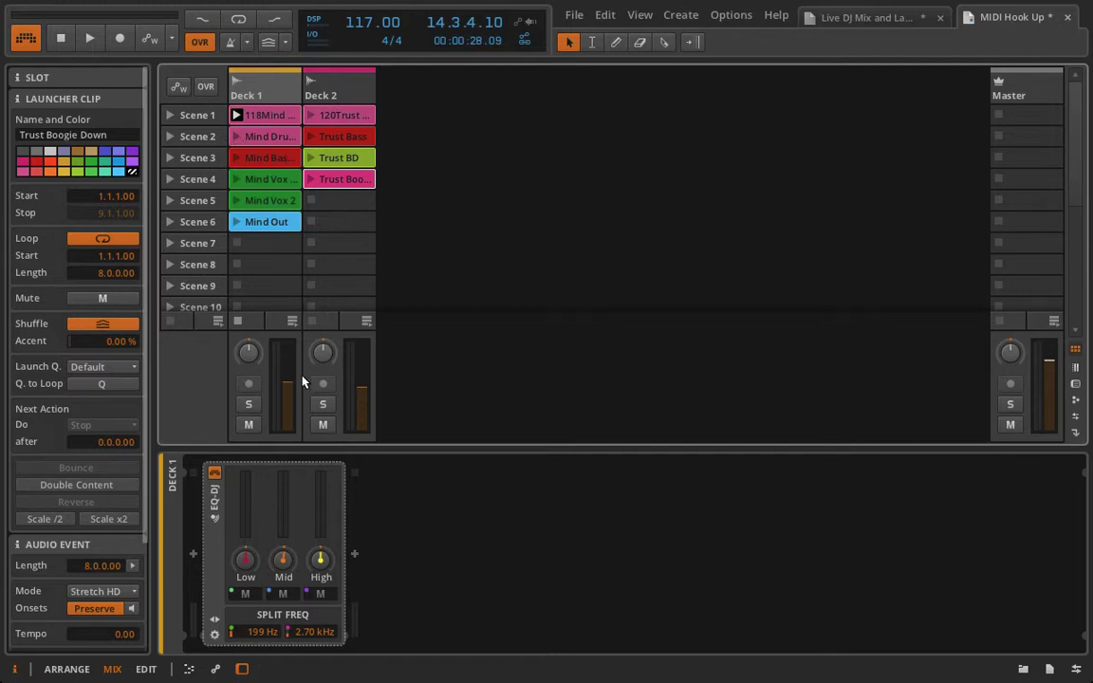
# Hide the inspector, then hide and reshow the device panel to show Deck 1's EQ-DJ
pyautogui.click(14, 668)
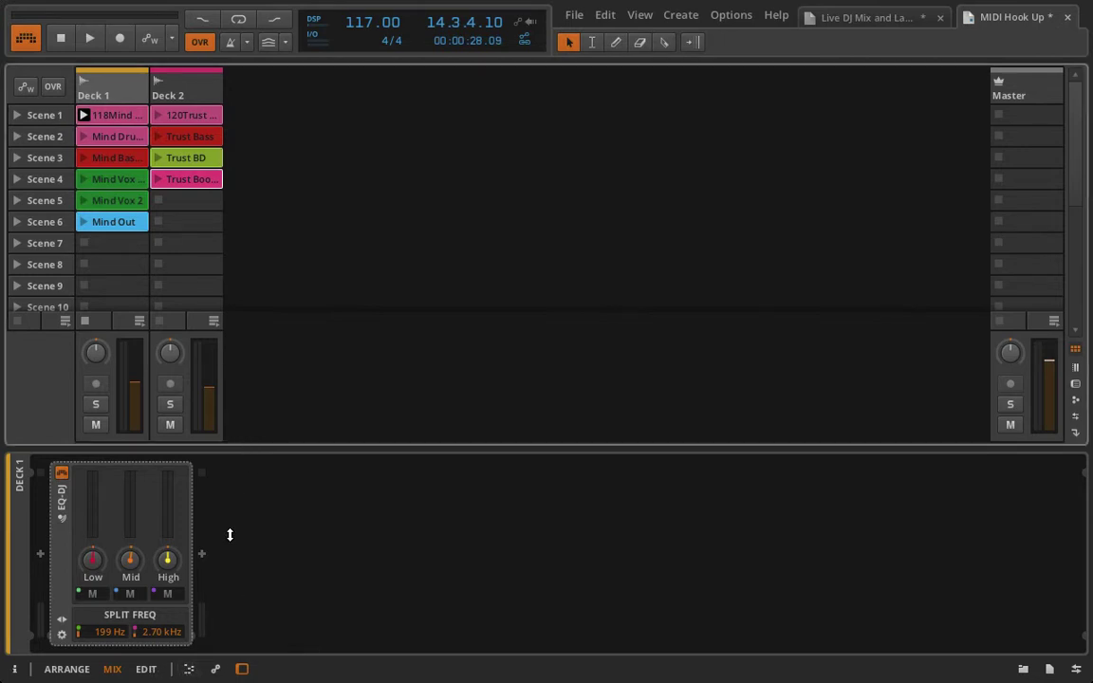
pyautogui.press('d')
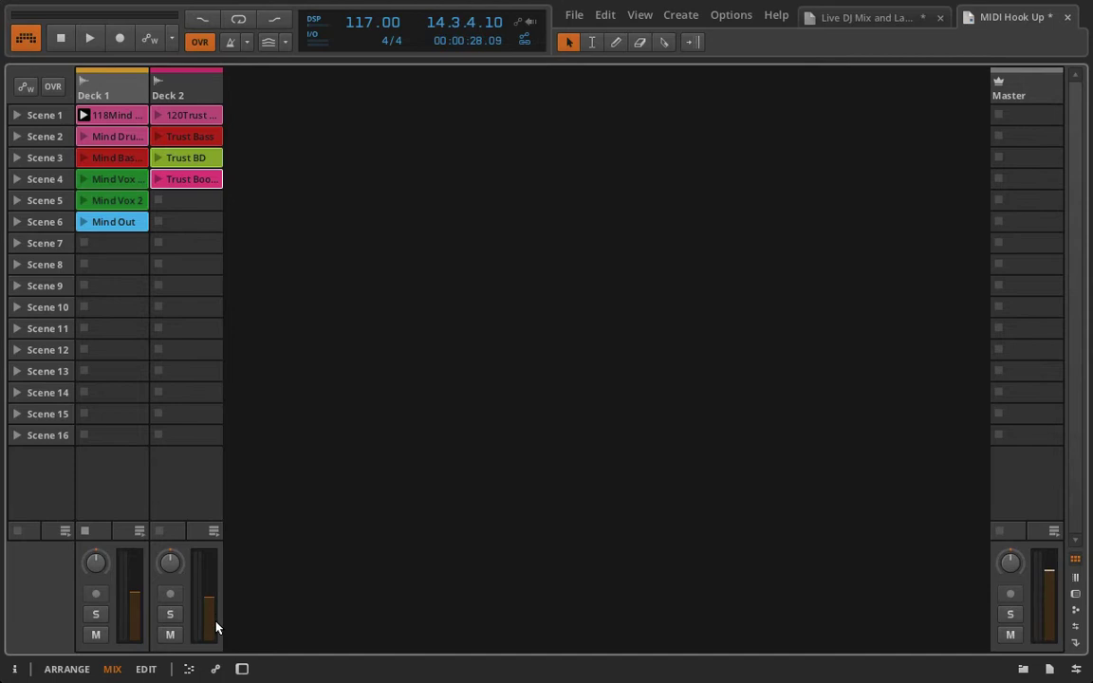
pyautogui.click(242, 669)
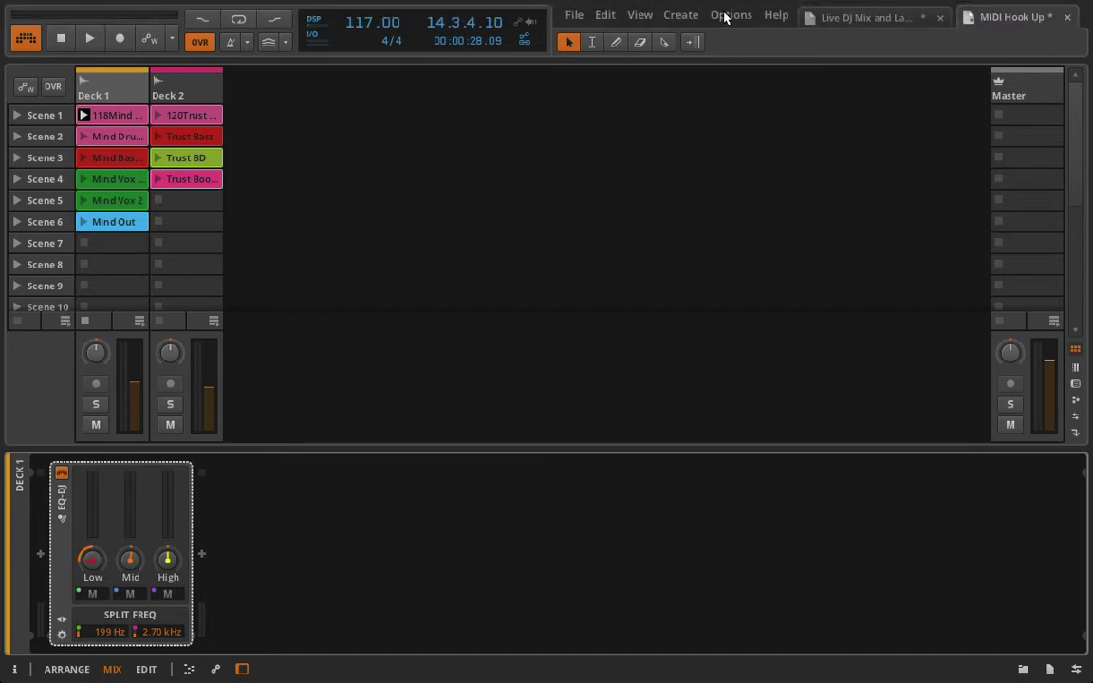
# Remove the Korg nanoKONTROL controller in Preferences
pyautogui.click(730, 15)
pyautogui.click(756, 392)
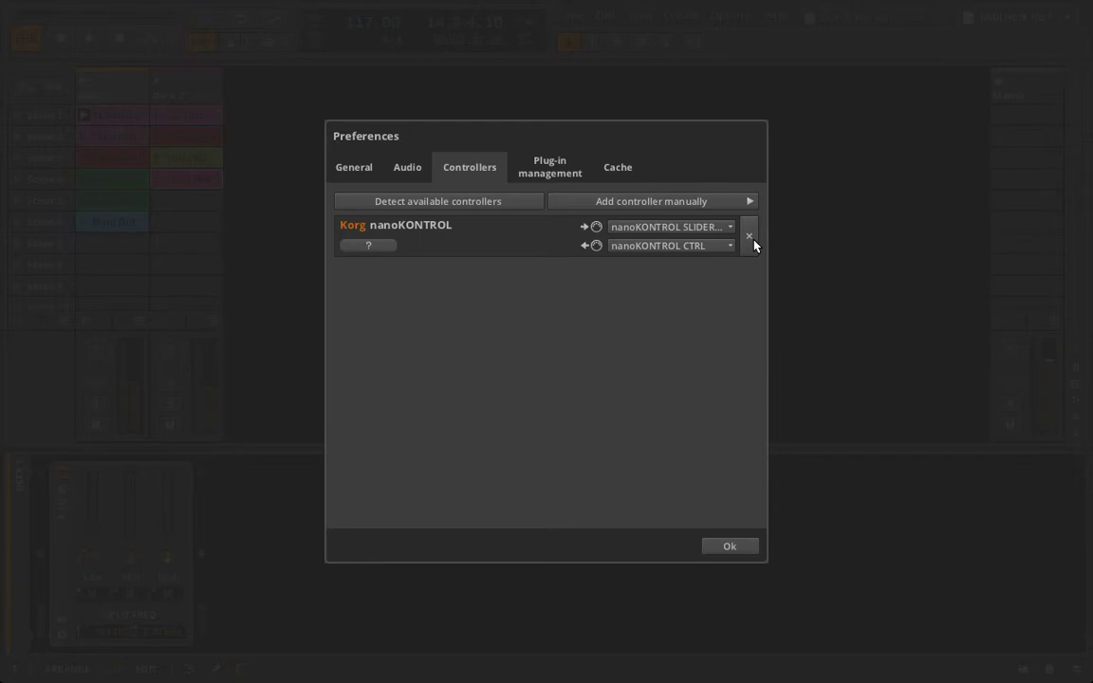
pyautogui.click(754, 241)
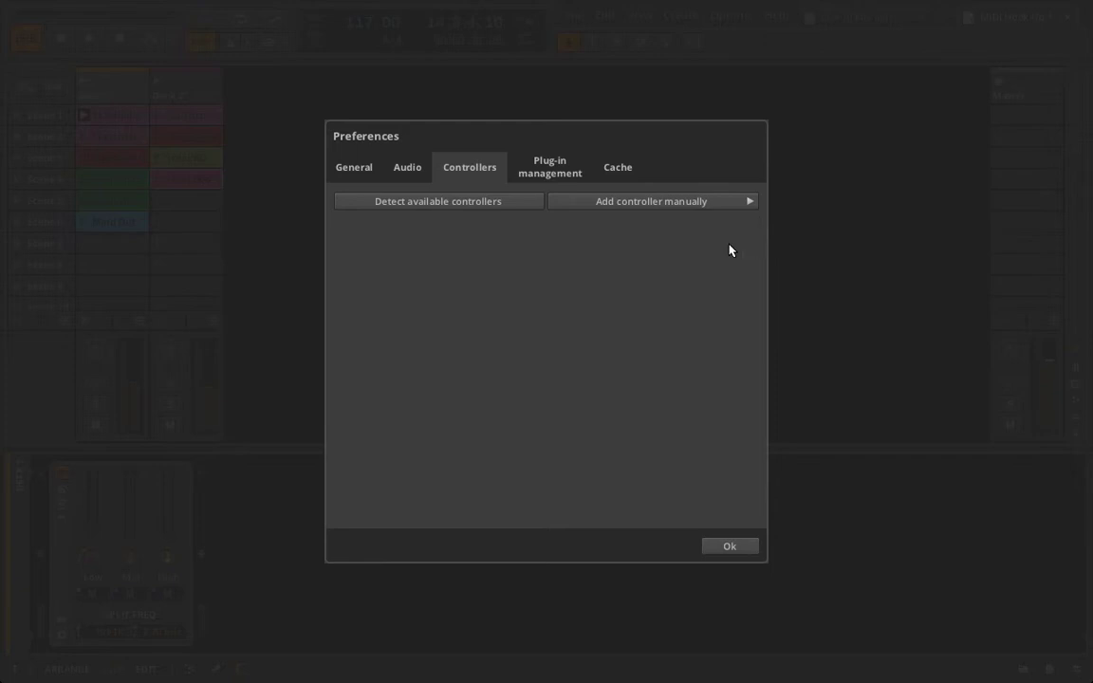
# Add a Generic Keyboard + 8 Device Knobs controller on nanoKONTROL SLIDER/KNOB input and confirm
pyautogui.click(750, 203)
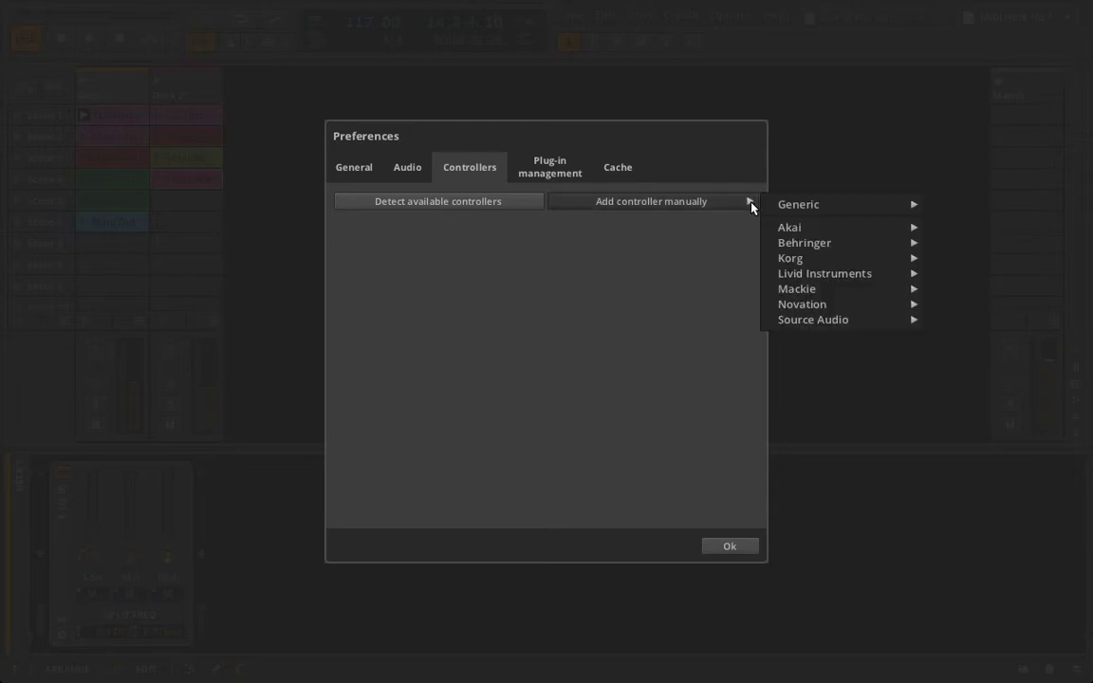
pyautogui.moveTo(786, 208)
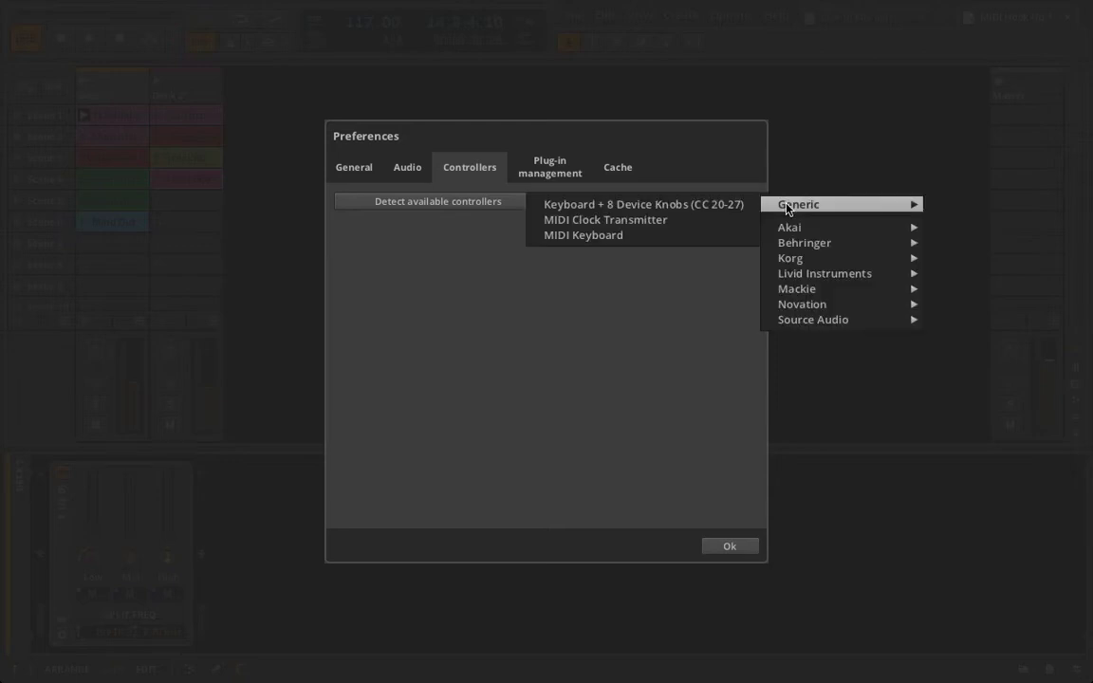
pyautogui.click(636, 207)
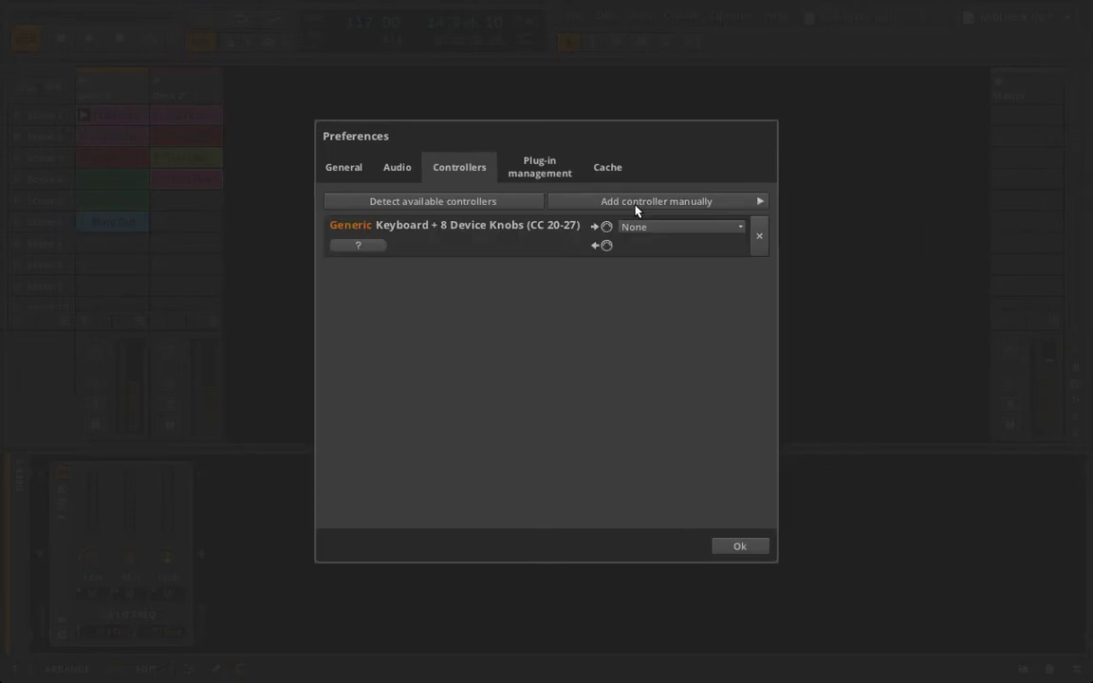
pyautogui.click(649, 229)
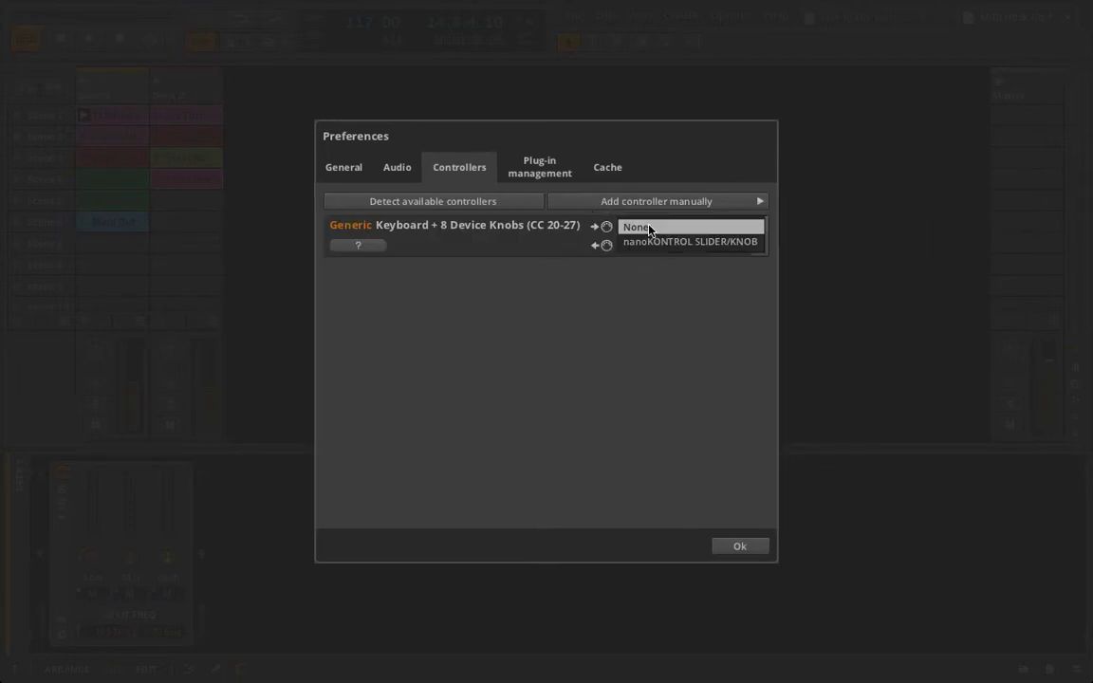
pyautogui.click(649, 243)
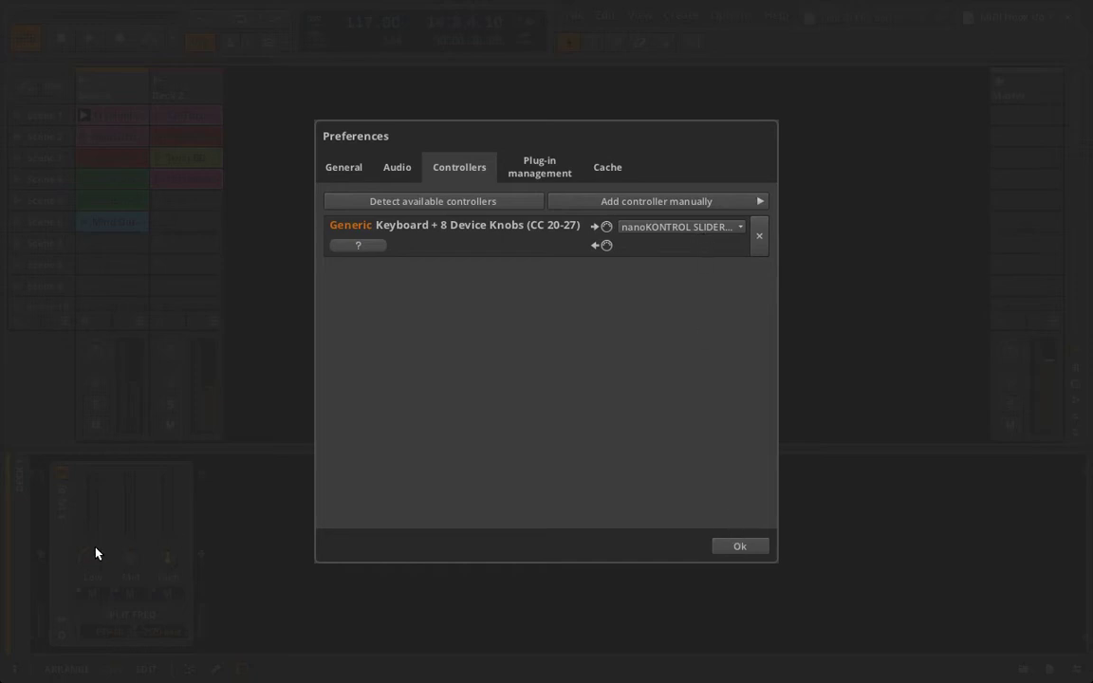
pyautogui.click(732, 548)
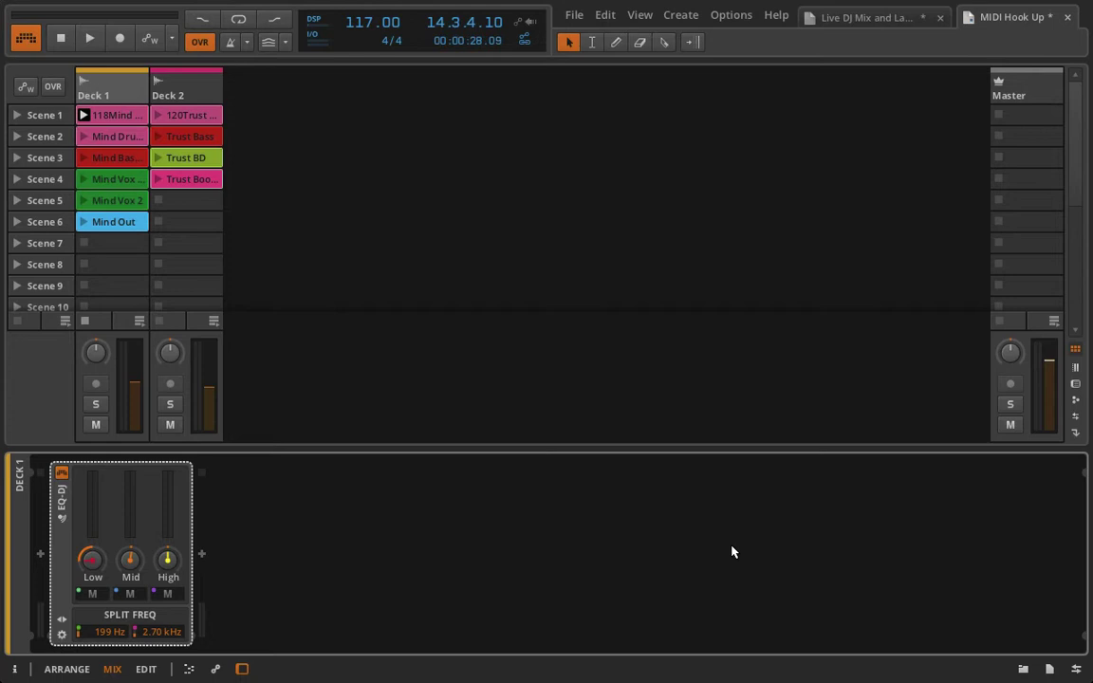
# Turn EQ-DJ Low toward centre and start Learn Controller Assignment on Deck 1's volume
pyautogui.moveTo(93, 559); pyautogui.dragTo(101, 569)
pyautogui.rightClick(131, 399)
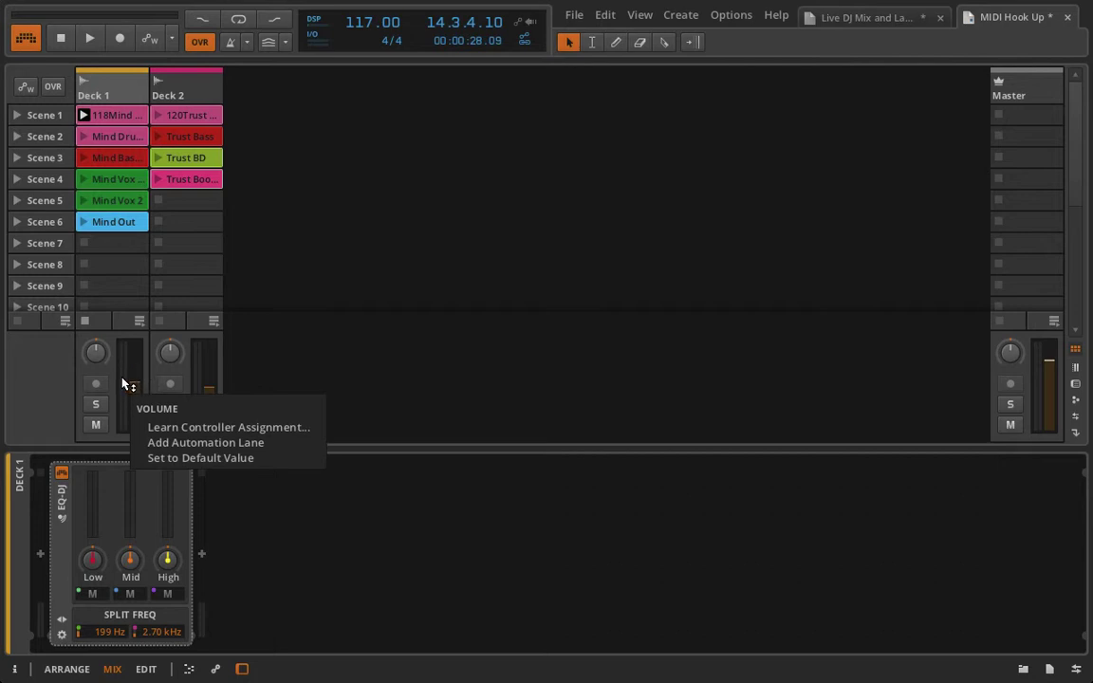
pyautogui.click(151, 432)
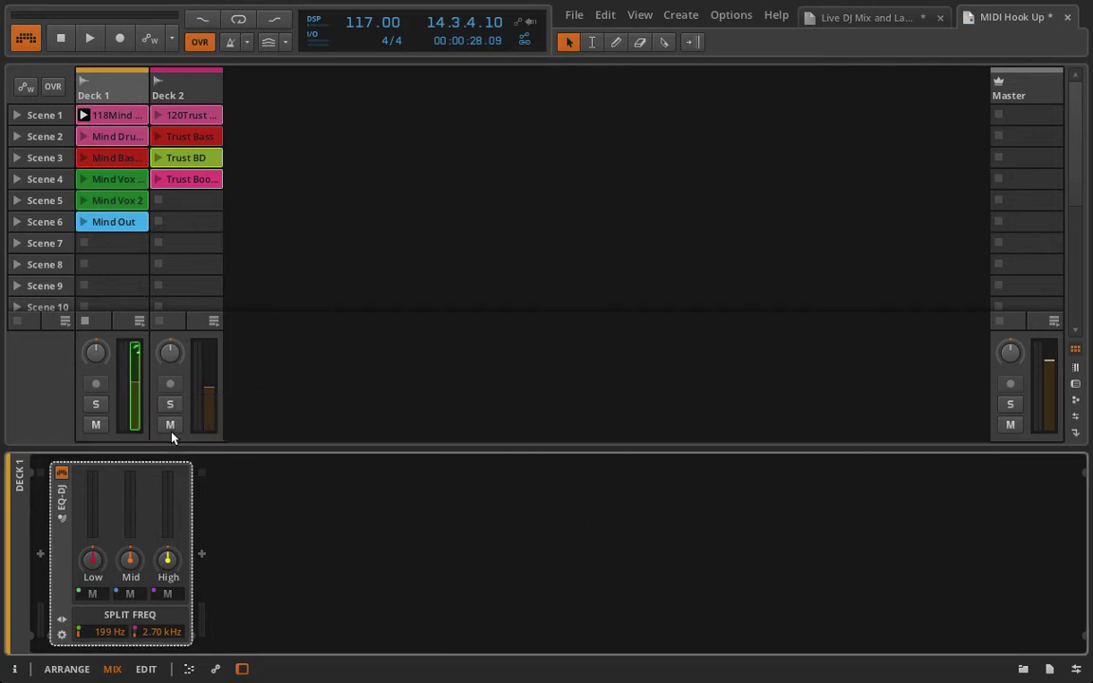
# Learn a controller knob for Deck 1's pan, with Deck 1 briefly soloed
pyautogui.rightClick(93, 349)
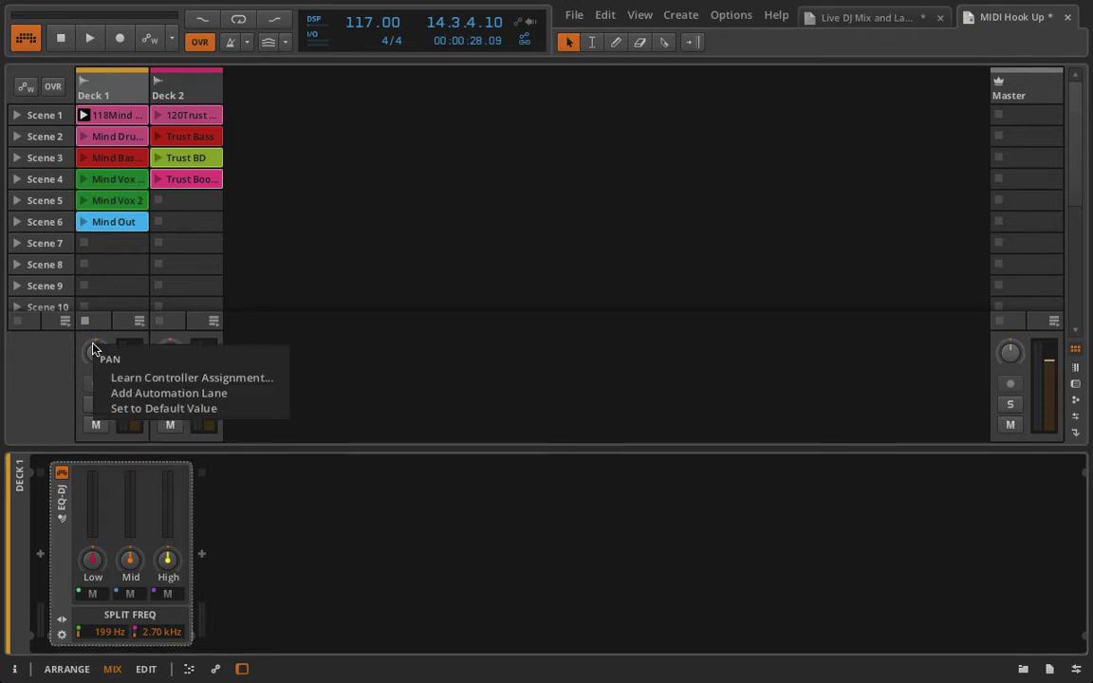
pyautogui.click(133, 378)
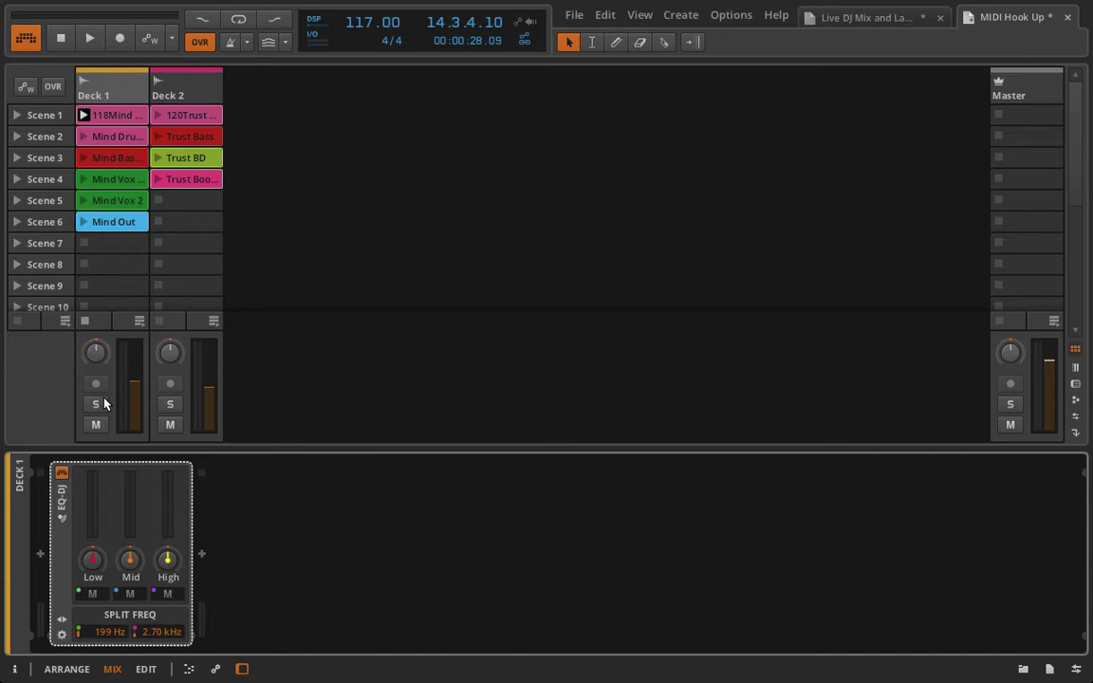
pyautogui.rightClick(97, 403)
pyautogui.click(79, 399)
pyautogui.rightClick(95, 406)
pyautogui.click(45, 394)
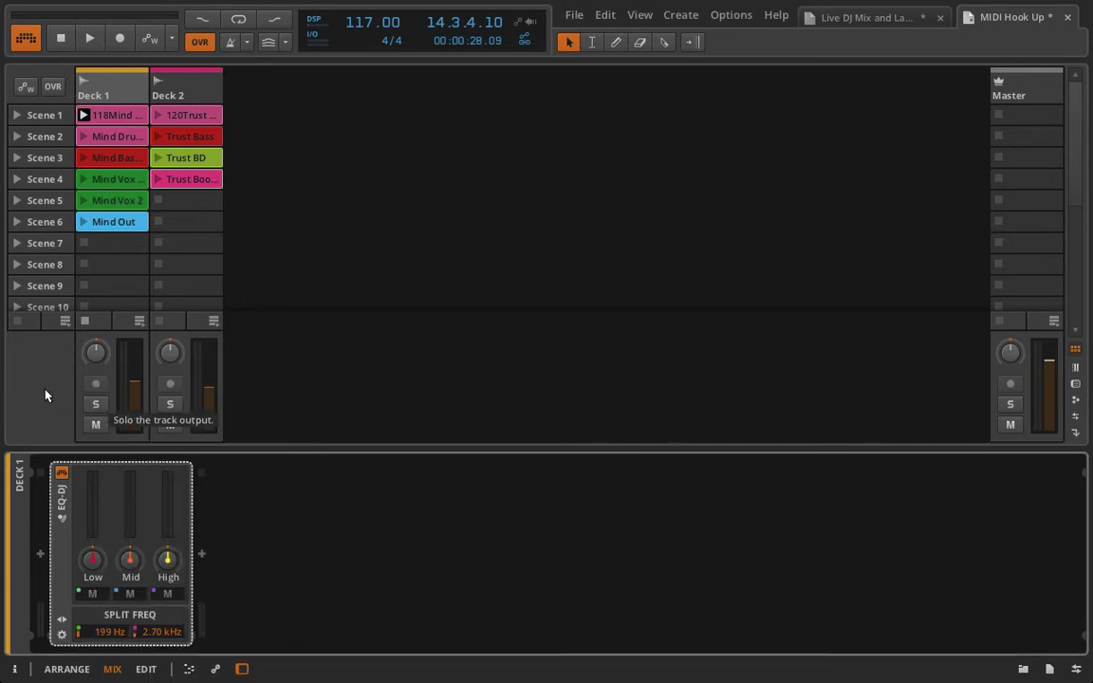
pyautogui.click(95, 403)
pyautogui.rightClick(96, 405)
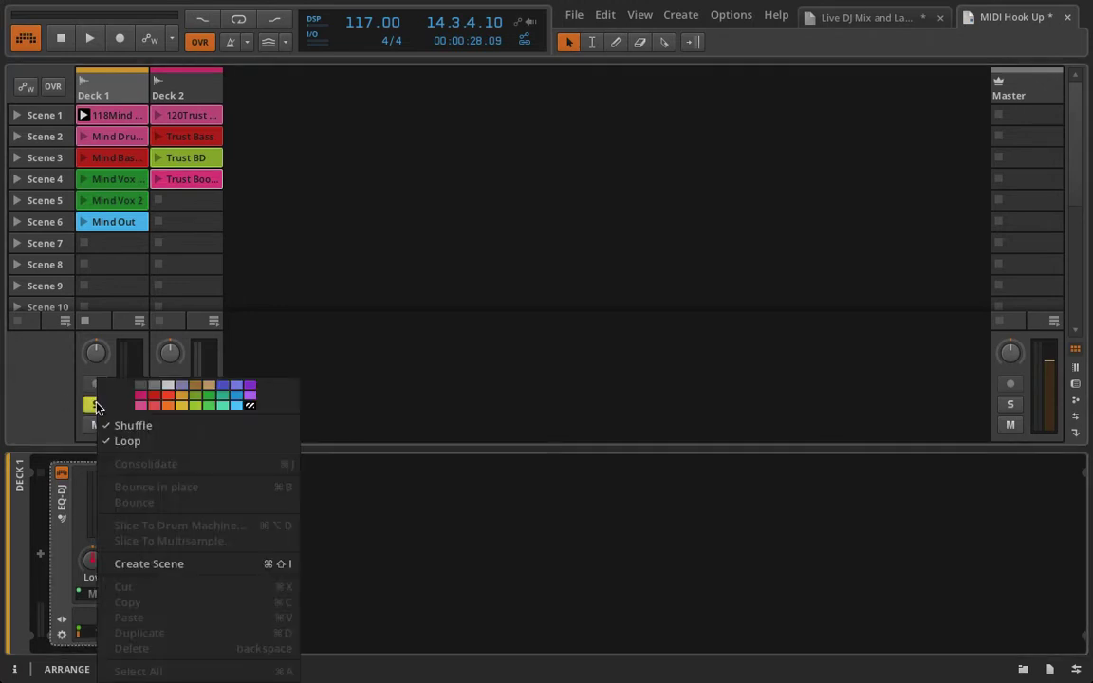
pyautogui.click(393, 380)
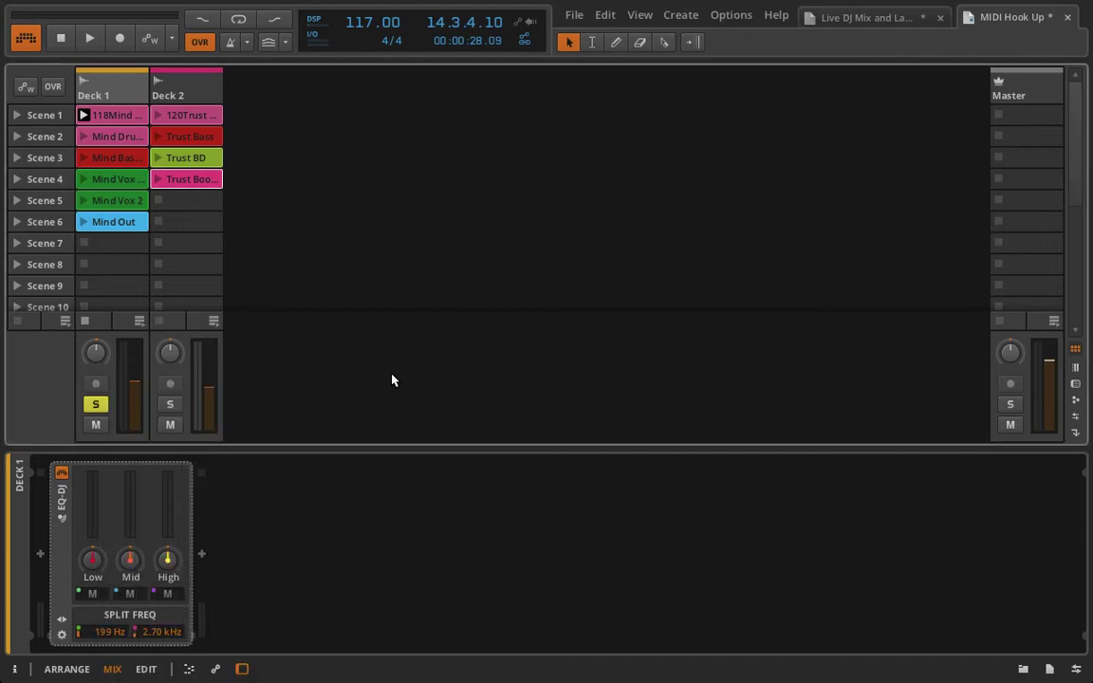
# Show the Inspector panel and turn Deck 1's solo back off
pyautogui.click(14, 669)
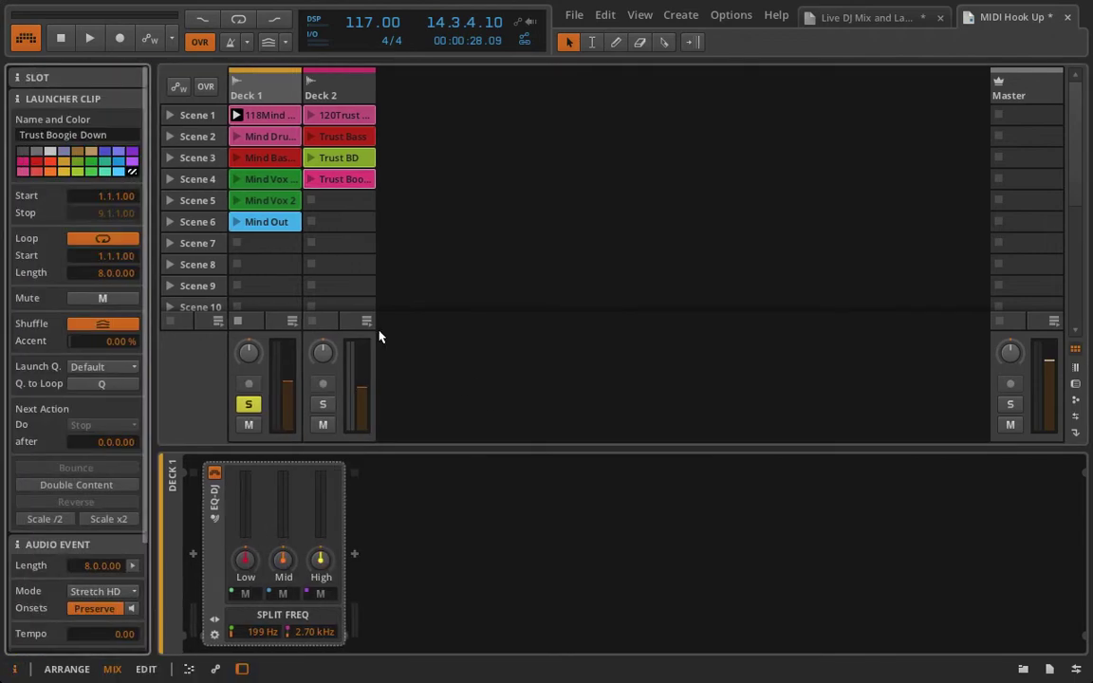
pyautogui.rightClick(247, 411)
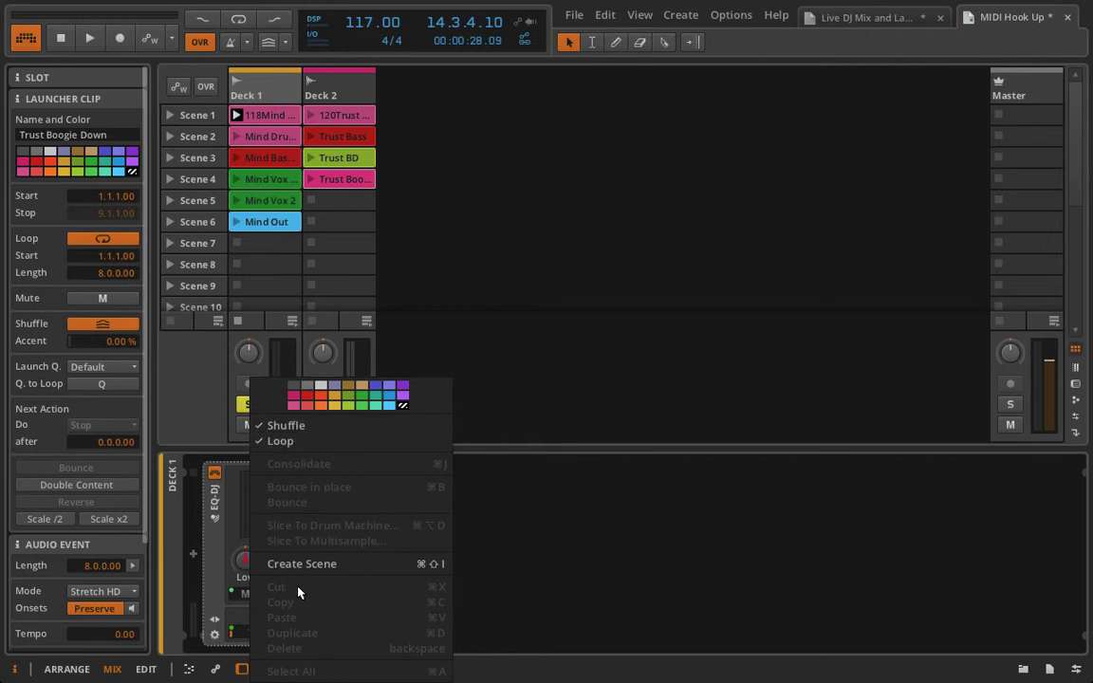
pyautogui.click(237, 435)
pyautogui.rightClick(244, 426)
pyautogui.click(241, 434)
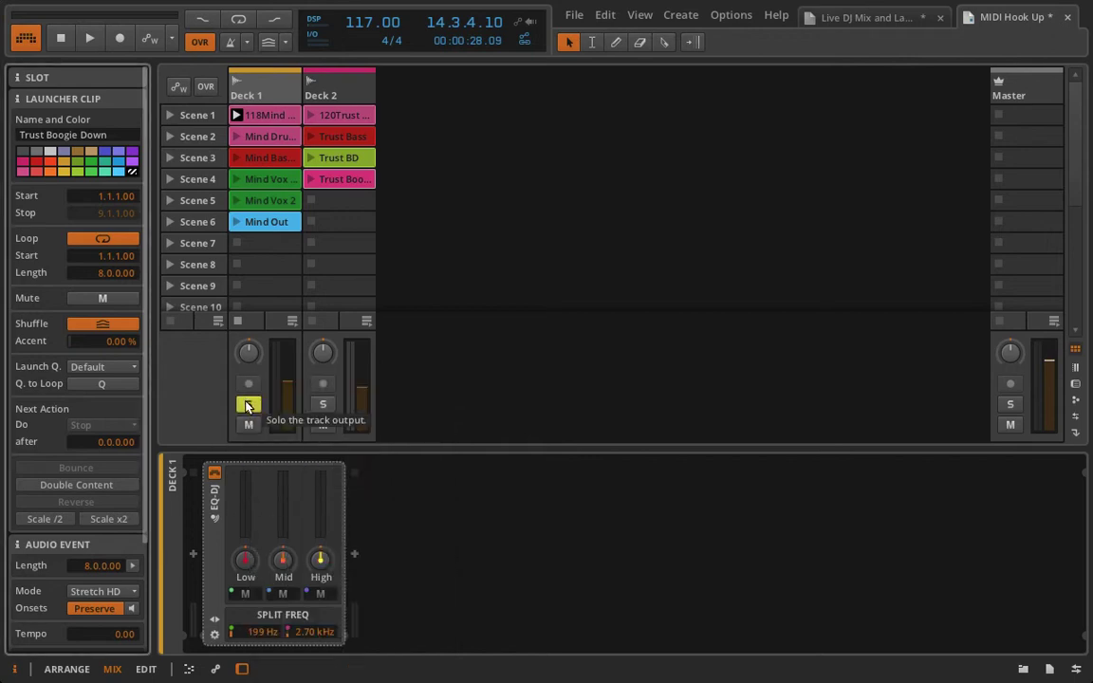
pyautogui.rightClick(246, 406)
pyautogui.click(237, 405)
pyautogui.click(249, 408)
# Start Learn Controller Assignment on Deck 1's mute button
pyautogui.rightClick(249, 408)
pyautogui.click(219, 408)
pyautogui.rightClick(324, 410)
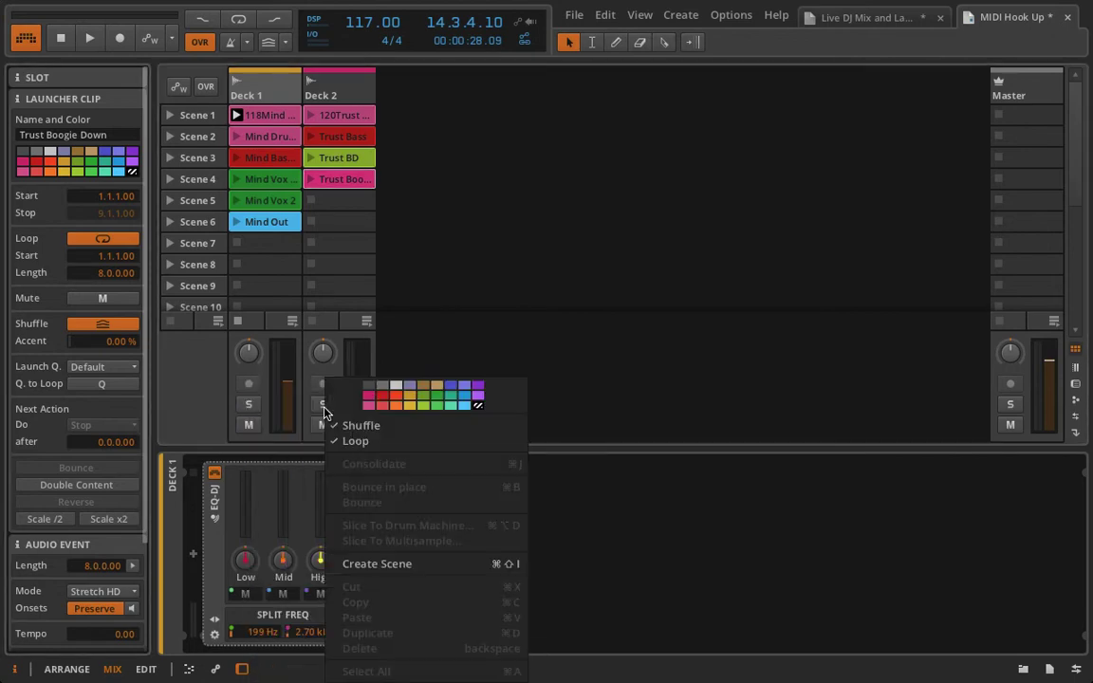
pyautogui.click(212, 431)
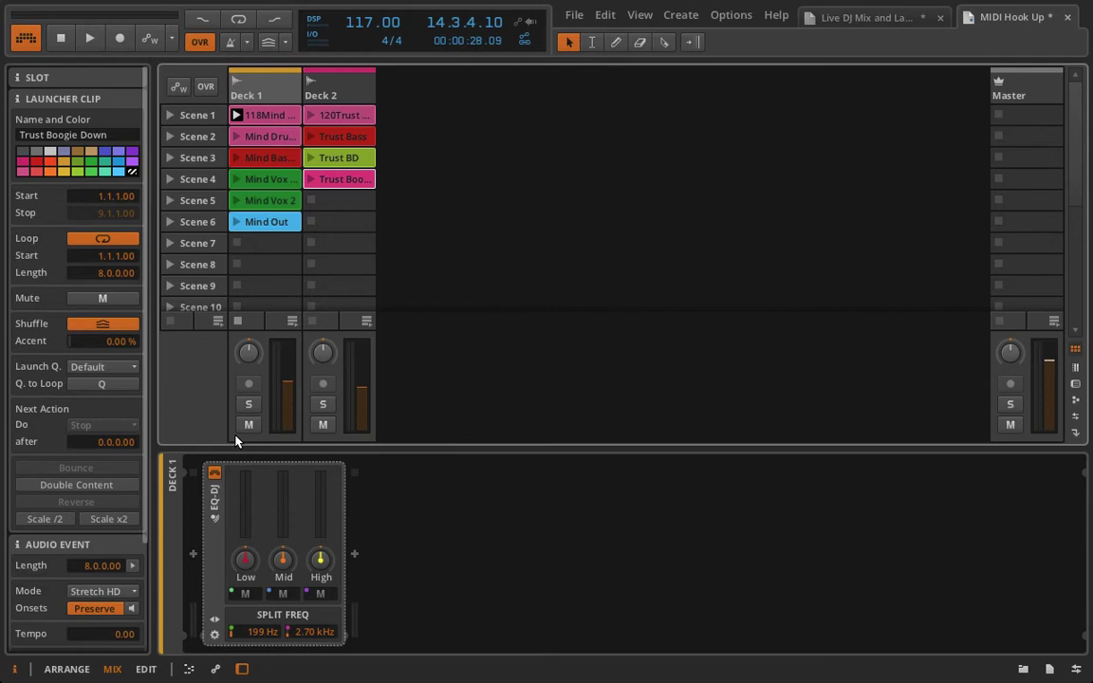
pyautogui.rightClick(251, 426)
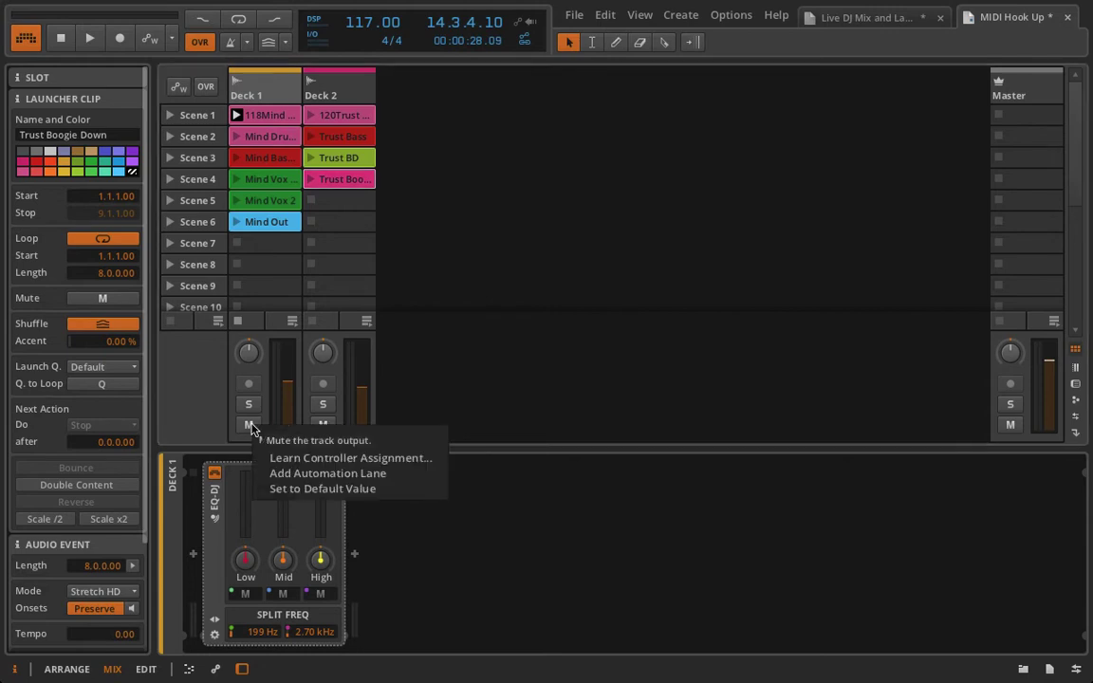
pyautogui.click(265, 457)
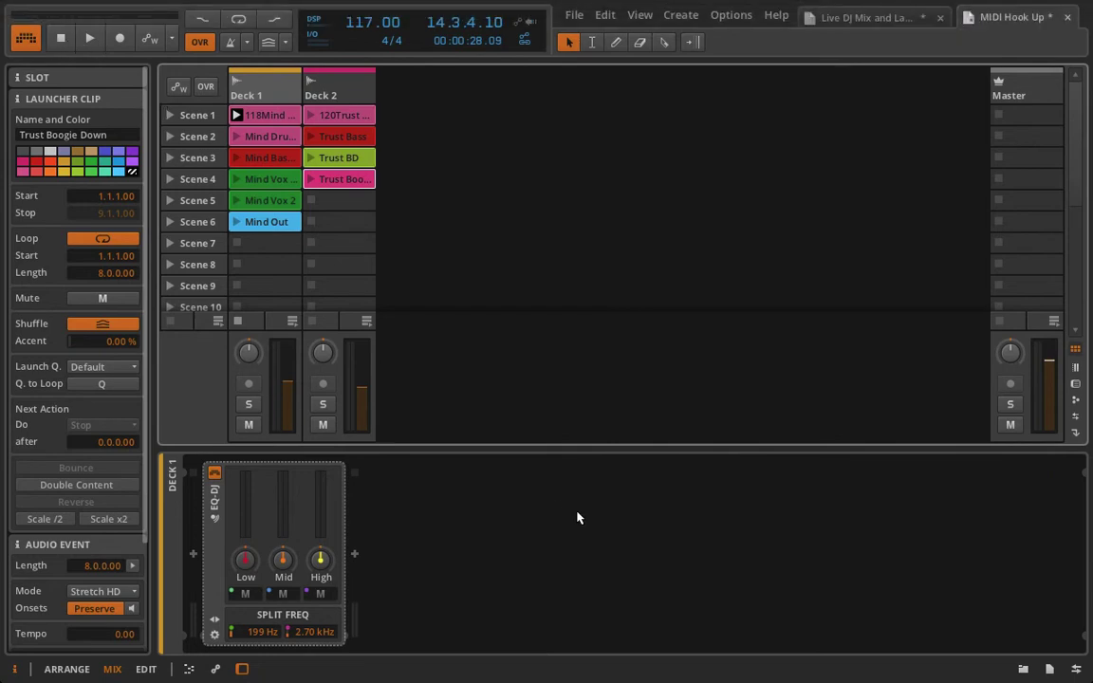
# Play Deck 1's Scene 1 clip to test the mapped controls, then stop playback
pyautogui.click(237, 116)
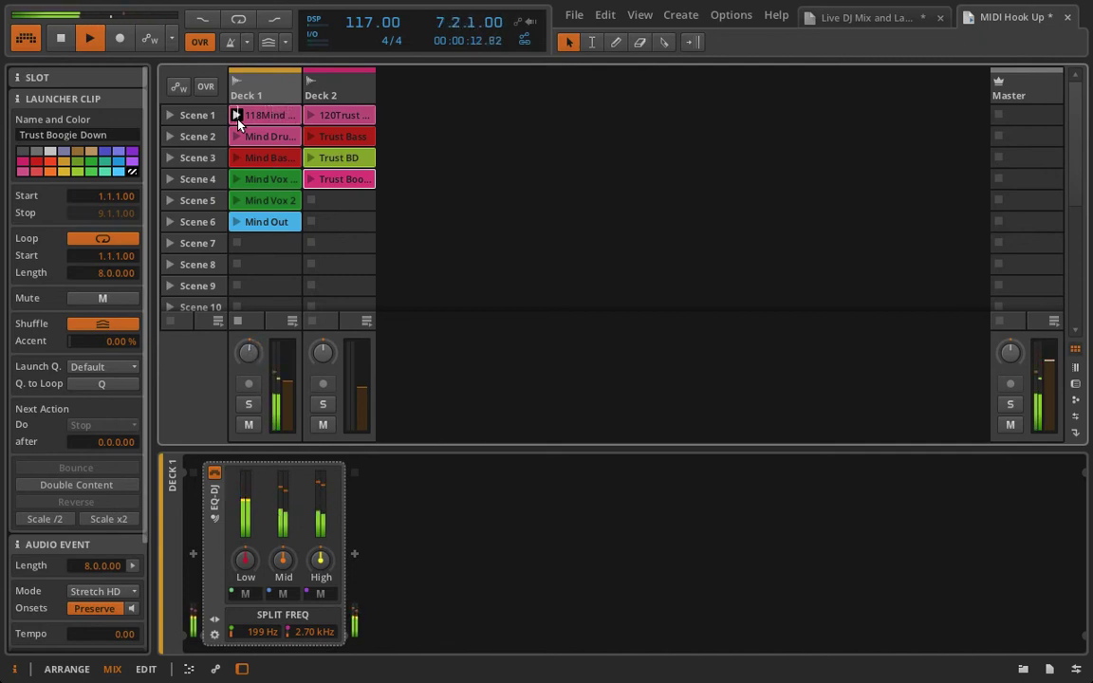
pyautogui.press('space')
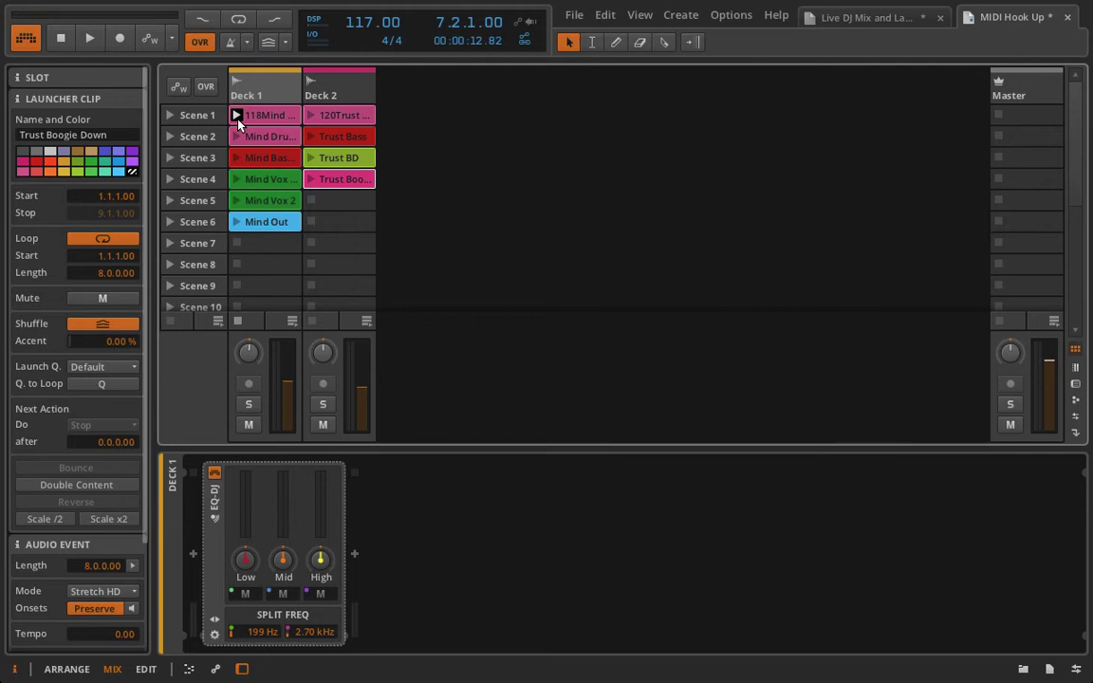
# Clear Controller Assignment on Deck 1's volume fader, pan knob and M button
pyautogui.rightClick(289, 403)
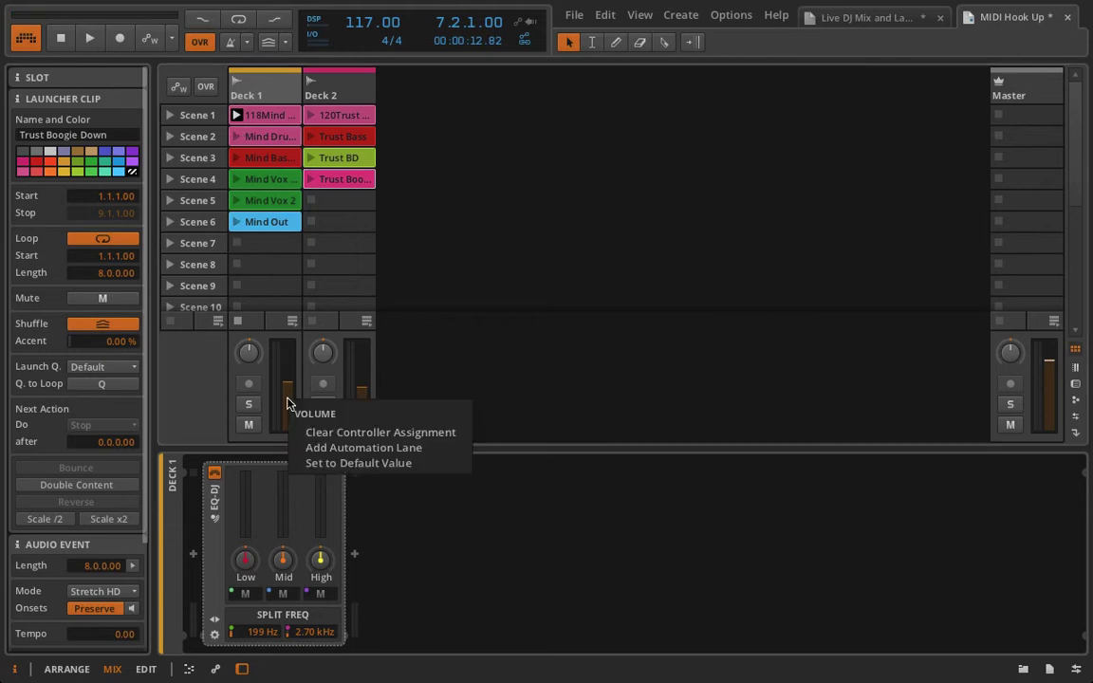
pyautogui.click(382, 434)
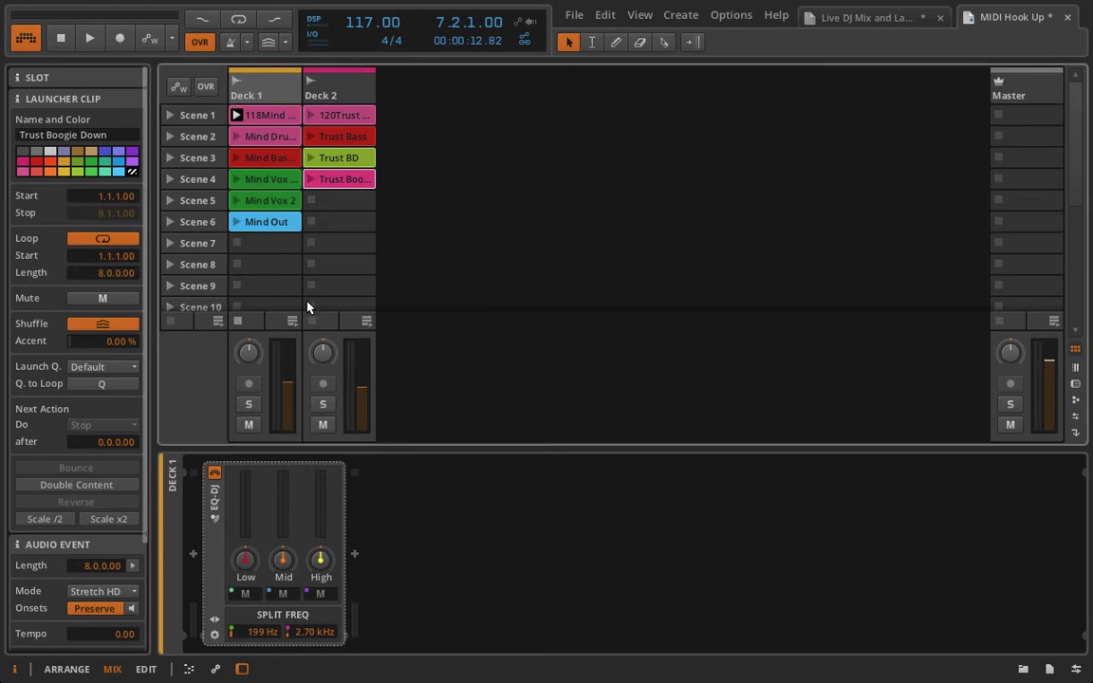
pyautogui.rightClick(255, 354)
pyautogui.click(285, 386)
pyautogui.rightClick(251, 425)
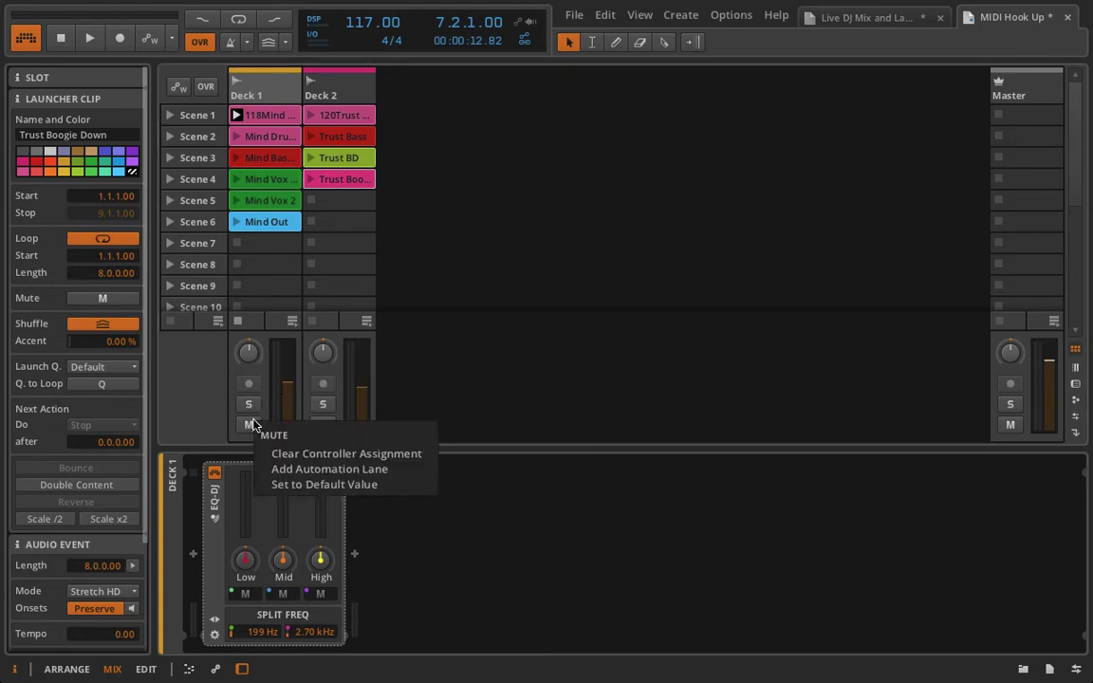
pyautogui.click(324, 458)
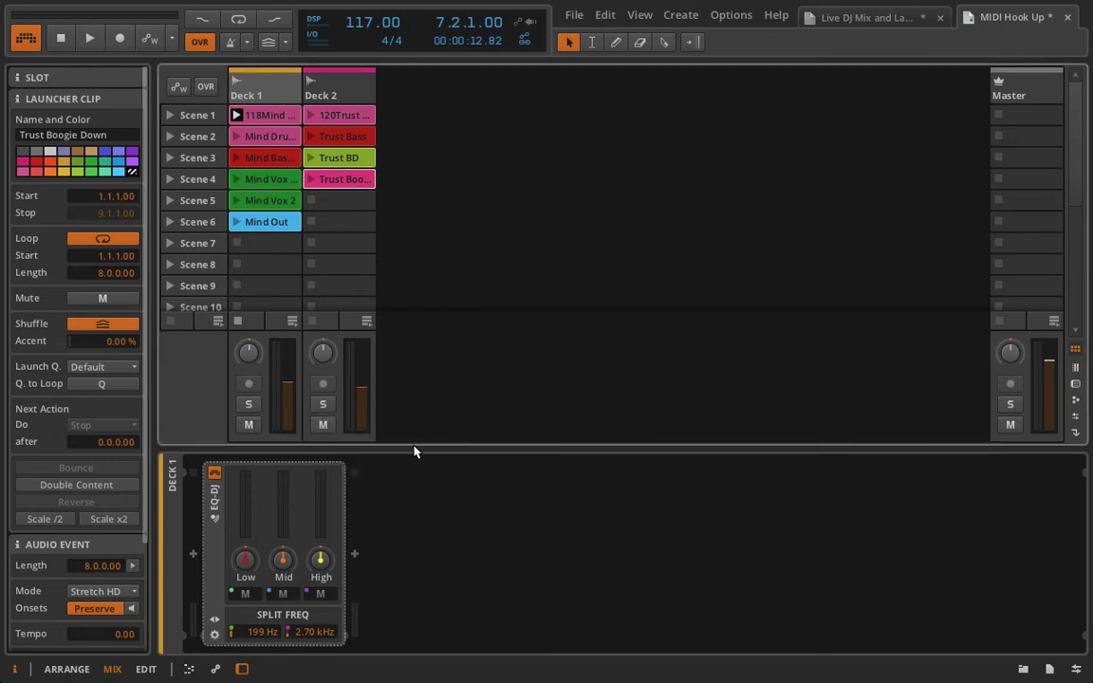